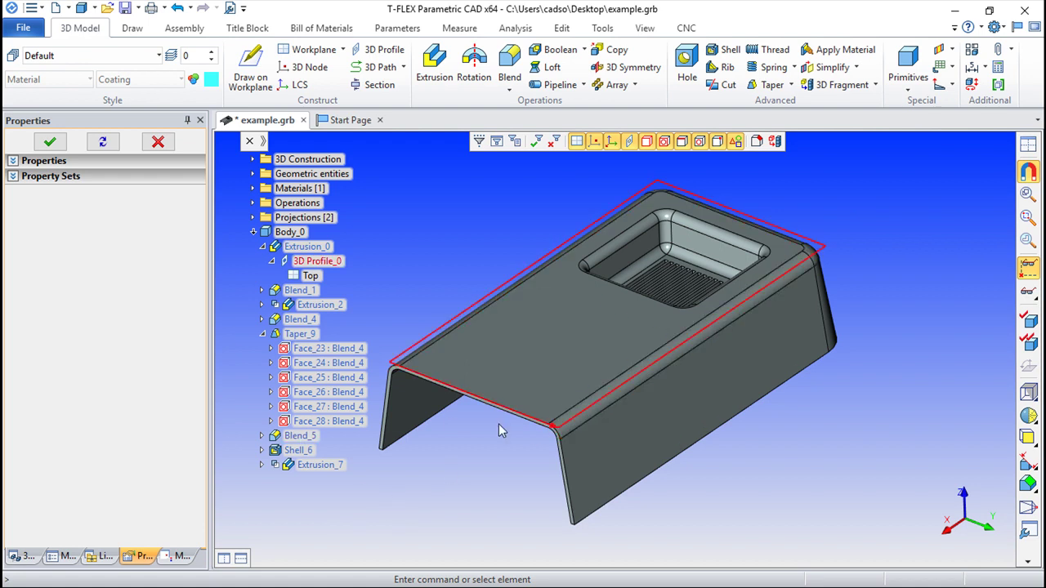
# Step: Edit Blend_5 to reduce the top outer edge radius from 3.5 to 3
pyautogui.moveTo(499, 423); pyautogui.dragTo(604, 424, button='right')
pyautogui.scroll(3, 604, 425)
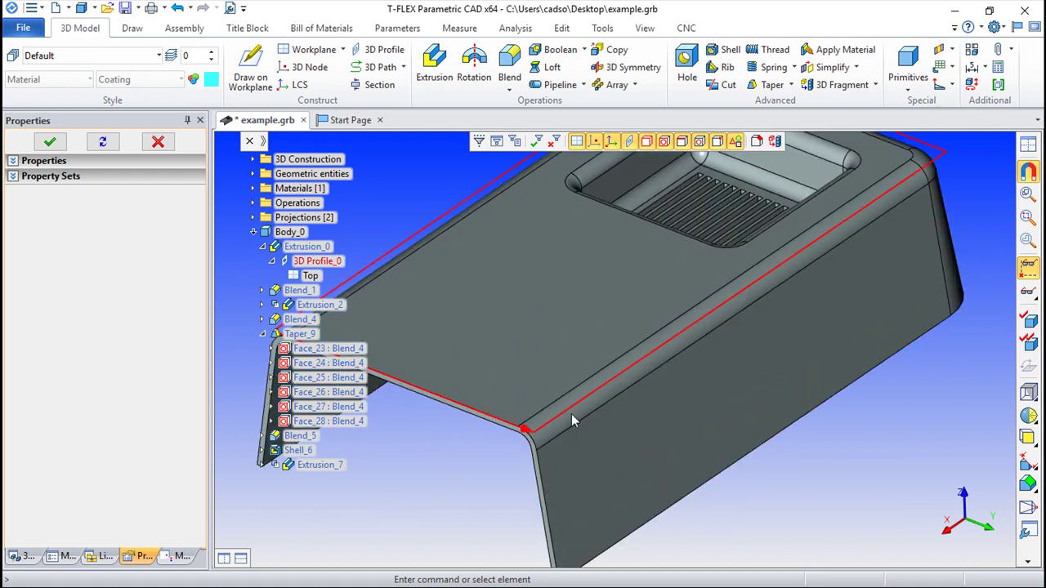
pyautogui.rightClick(573, 415)
pyautogui.press('Escape')
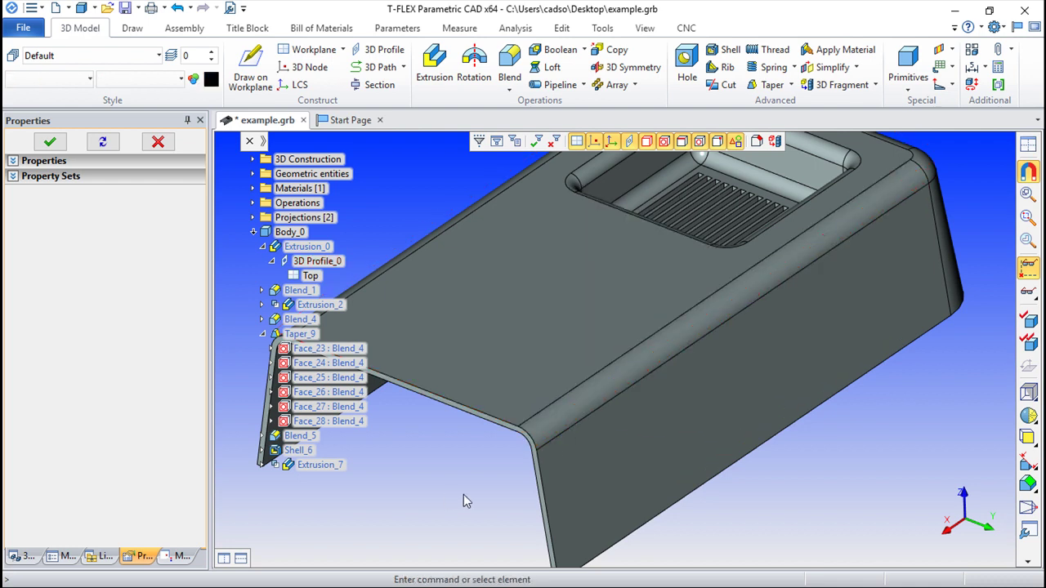
pyautogui.moveTo(463, 494); pyautogui.dragTo(499, 469, button='middle')
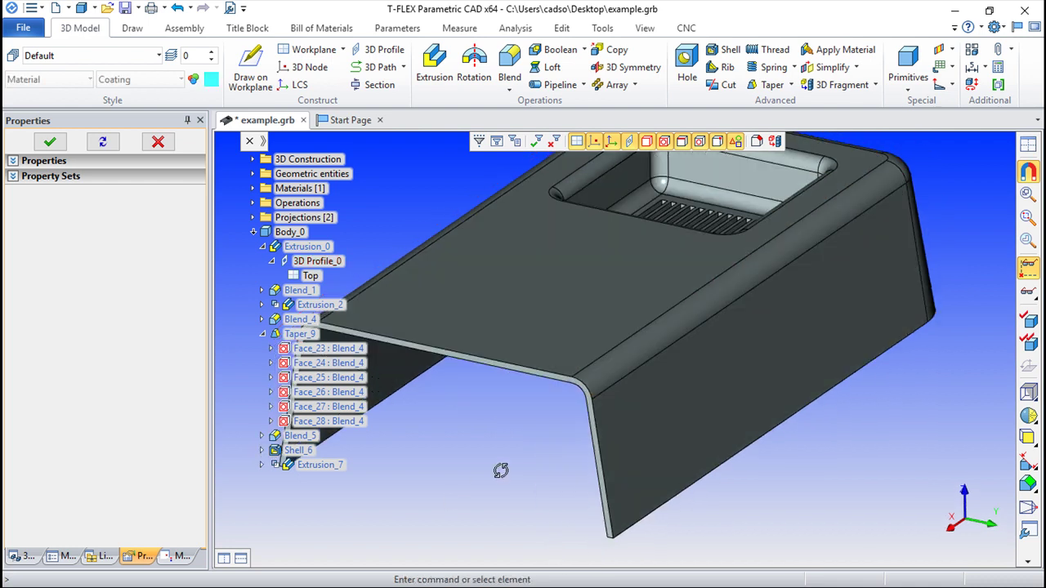
pyautogui.rightClick(613, 383)
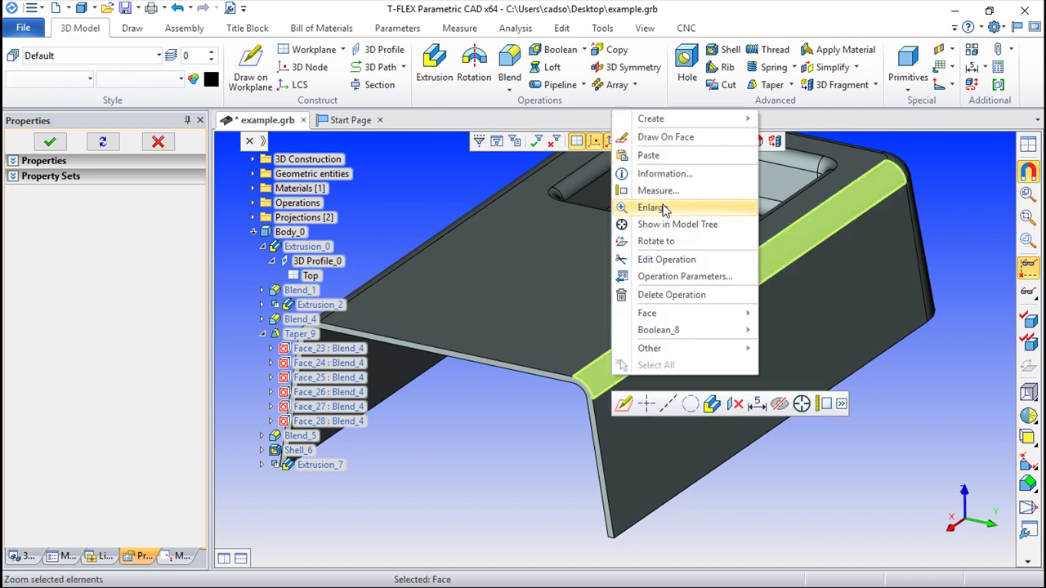
pyautogui.click(665, 259)
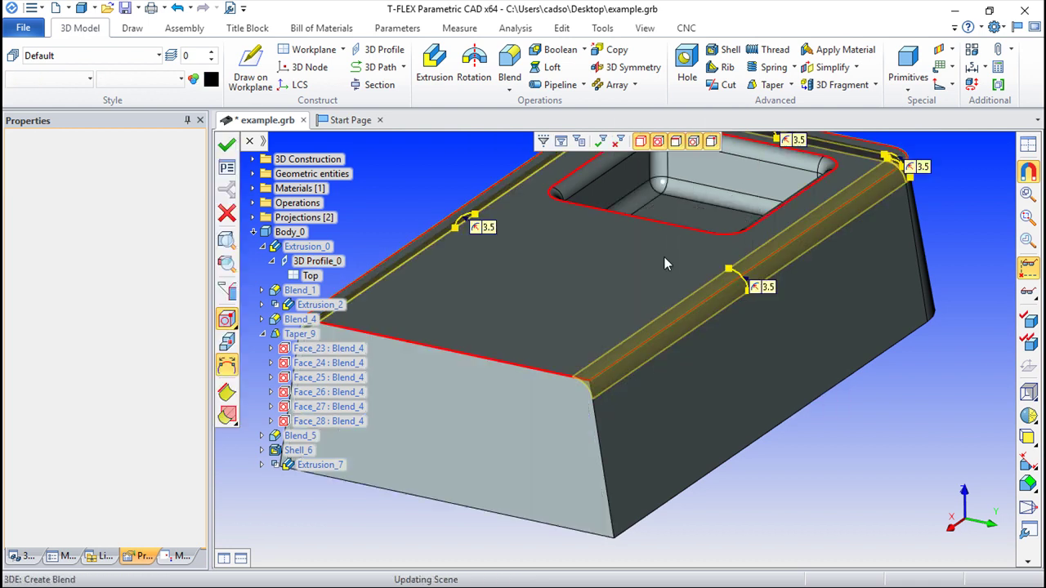
pyautogui.moveTo(660, 260); pyautogui.dragTo(833, 376, button='middle')
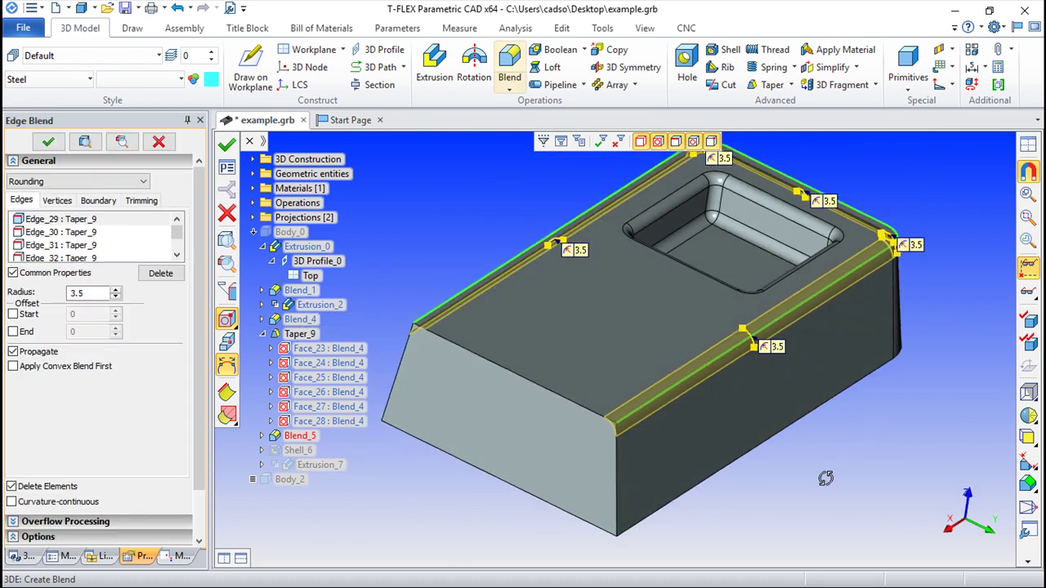
pyautogui.moveTo(742, 330); pyautogui.dragTo(751, 343)
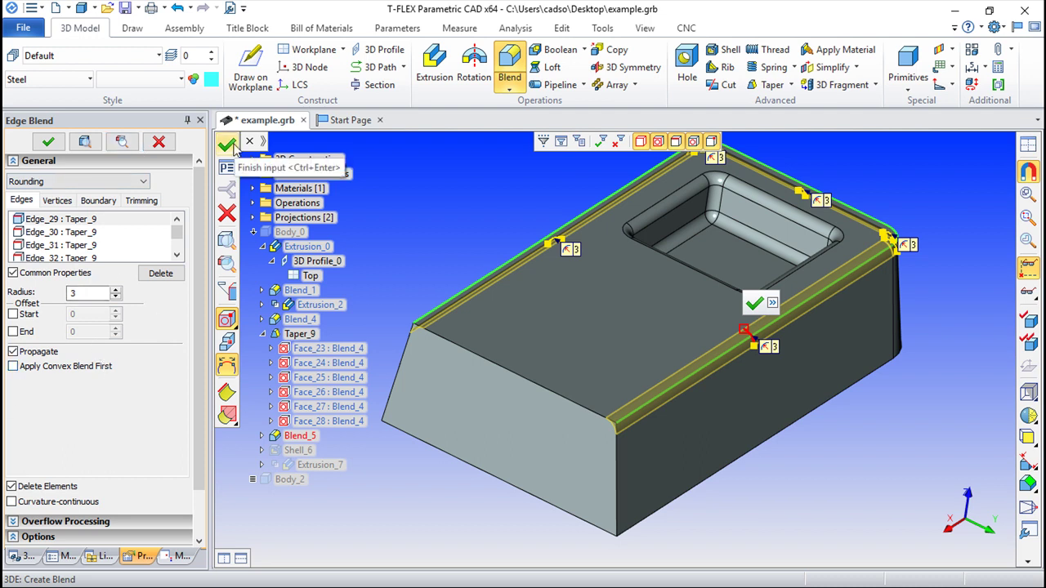
pyautogui.click(227, 144)
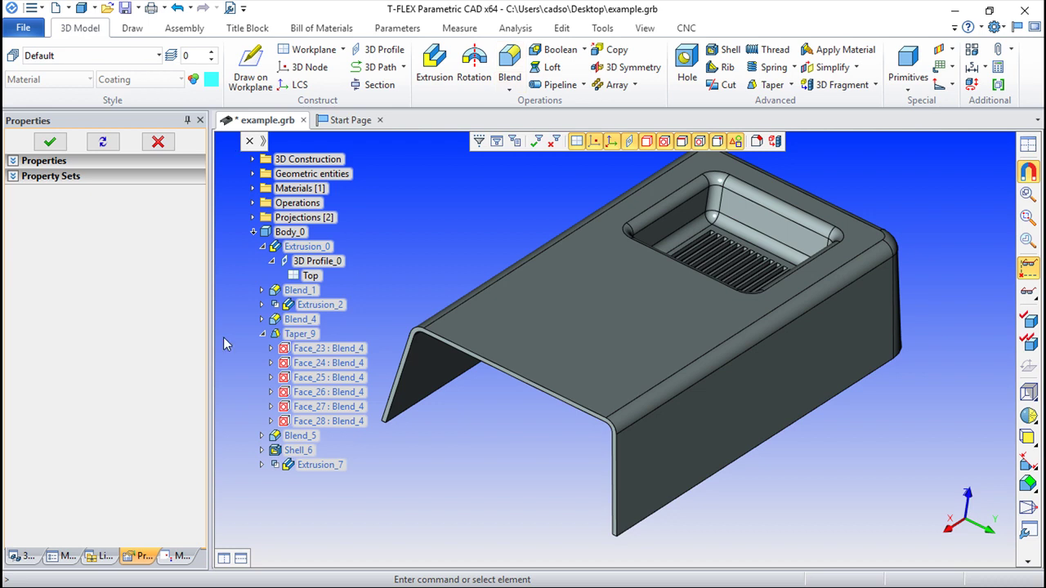
pyautogui.rightClick(302, 438)
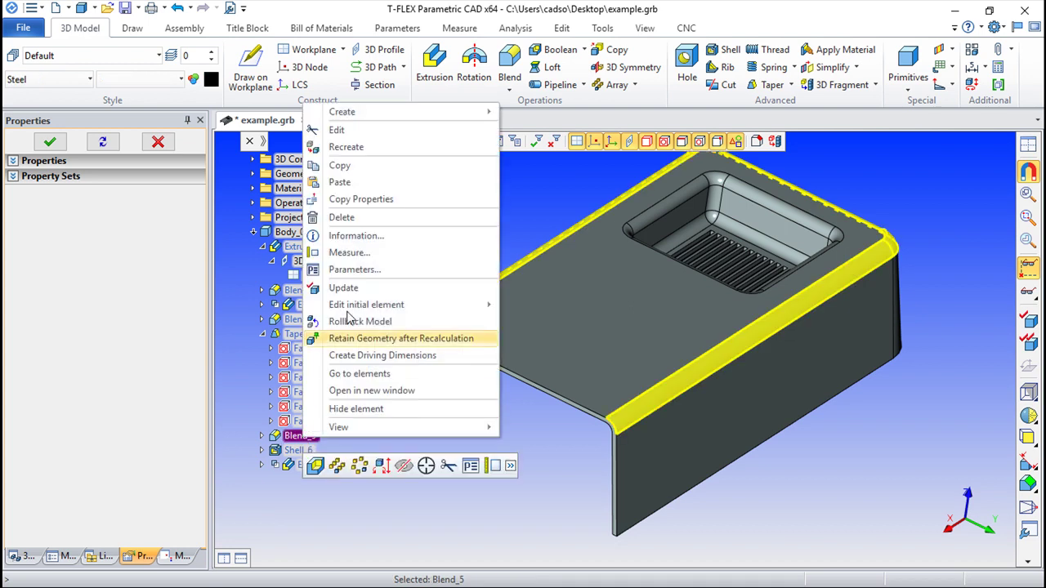
pyautogui.click(369, 129)
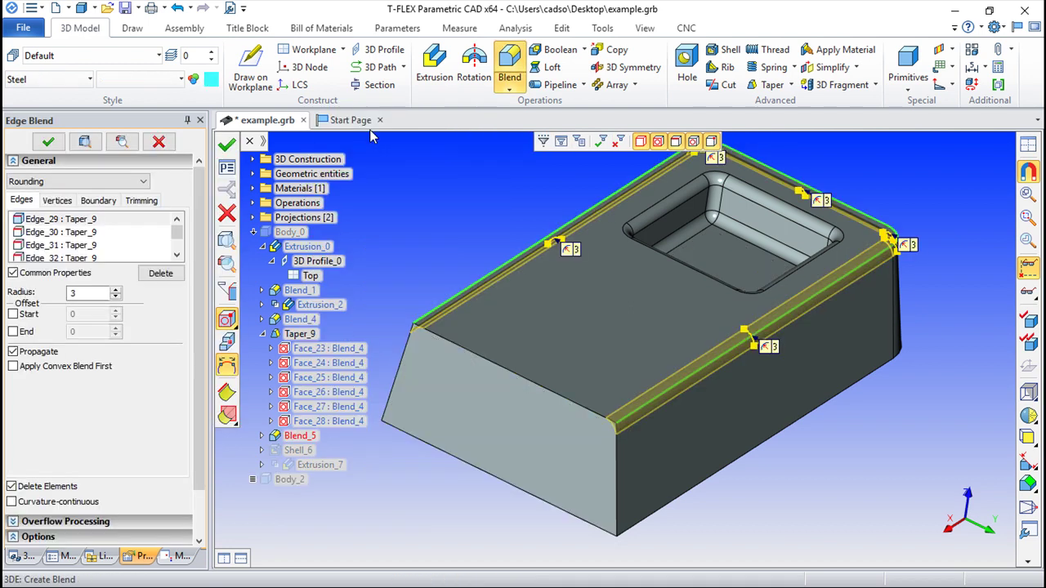
pyautogui.press('Escape')
pyautogui.moveTo(881, 313); pyautogui.dragTo(634, 443, button='middle')
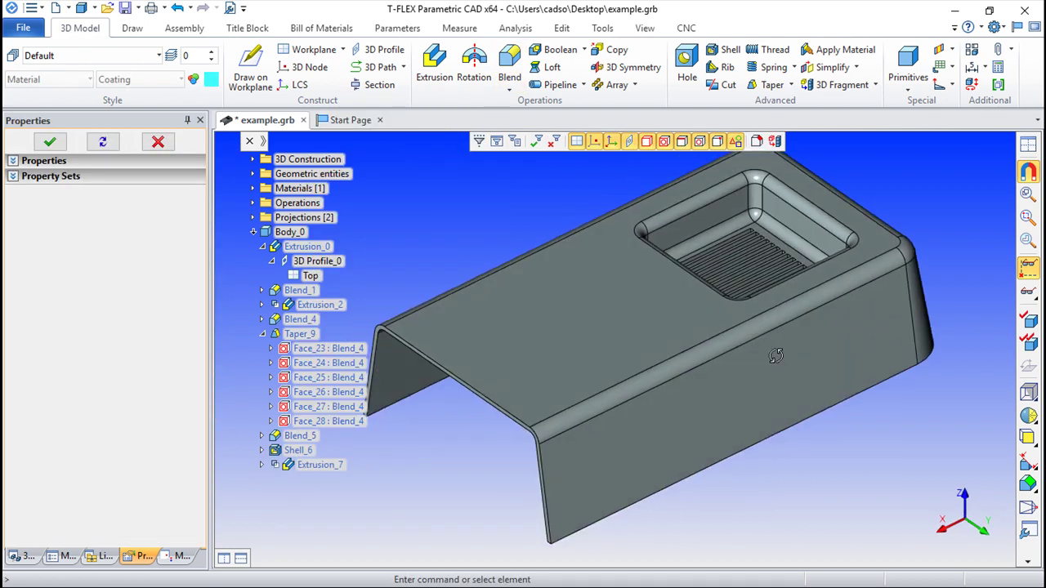
pyautogui.moveTo(773, 480); pyautogui.dragTo(812, 472, button='middle')
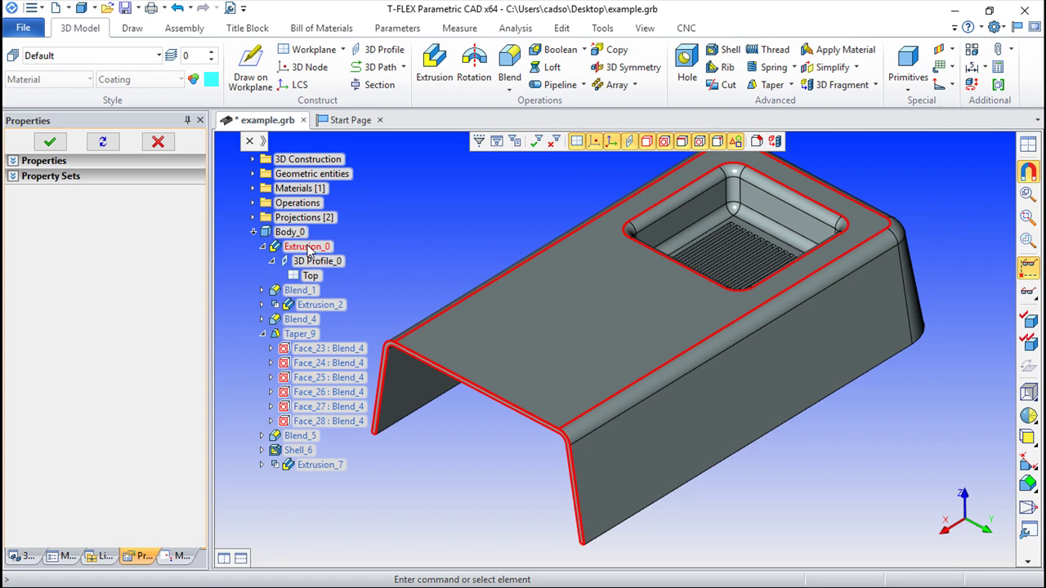
pyautogui.rightClick(308, 250)
pyautogui.click(348, 278)
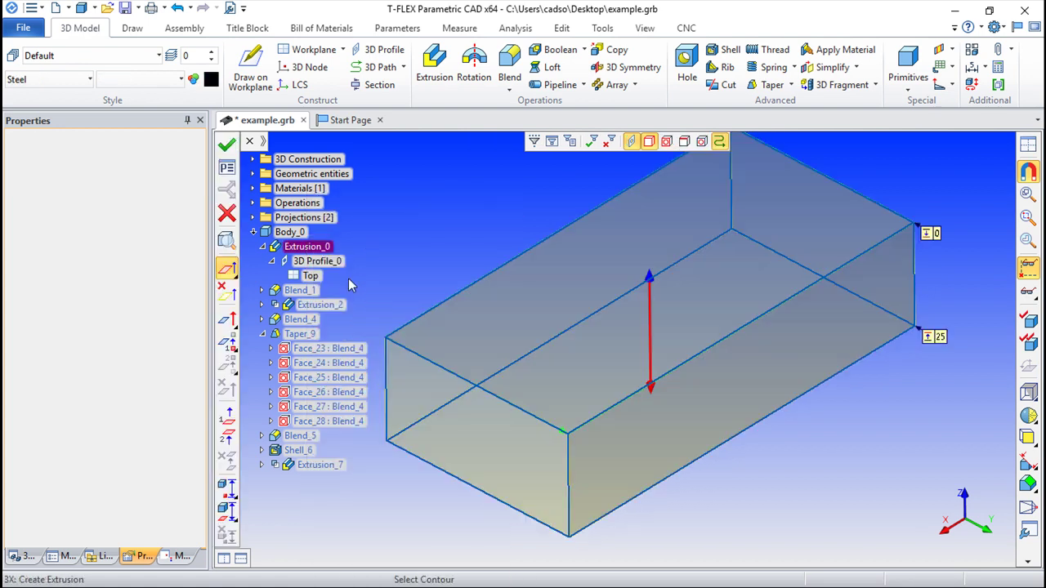
pyautogui.click(227, 214)
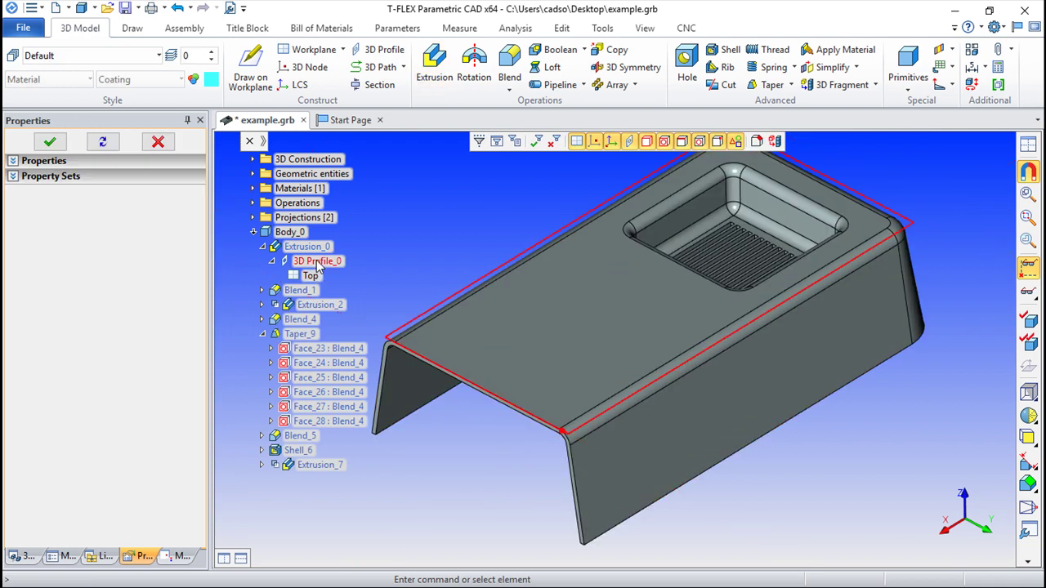
pyautogui.rightClick(318, 268)
pyautogui.click(348, 260)
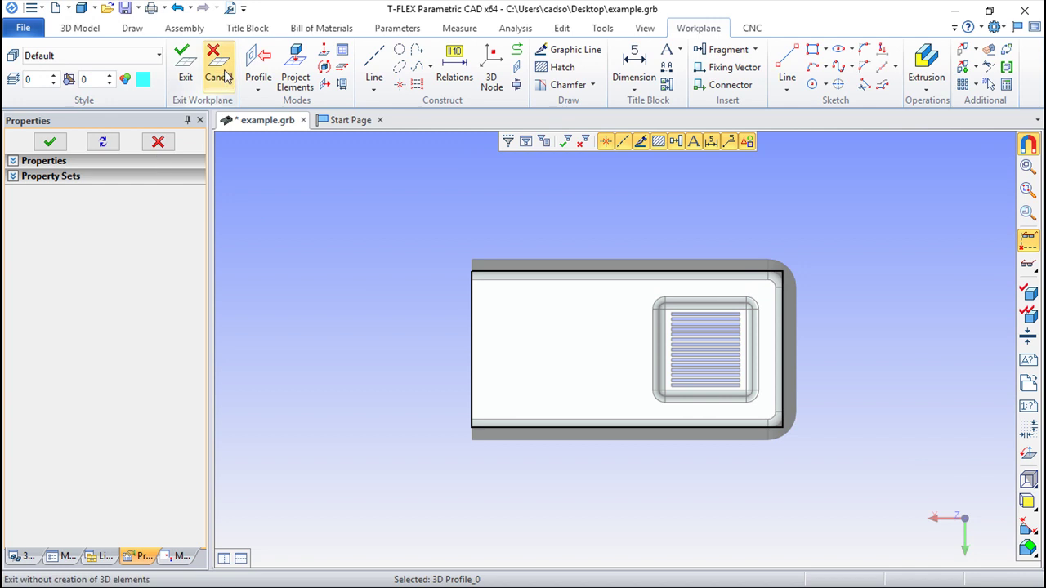
pyautogui.click(220, 75)
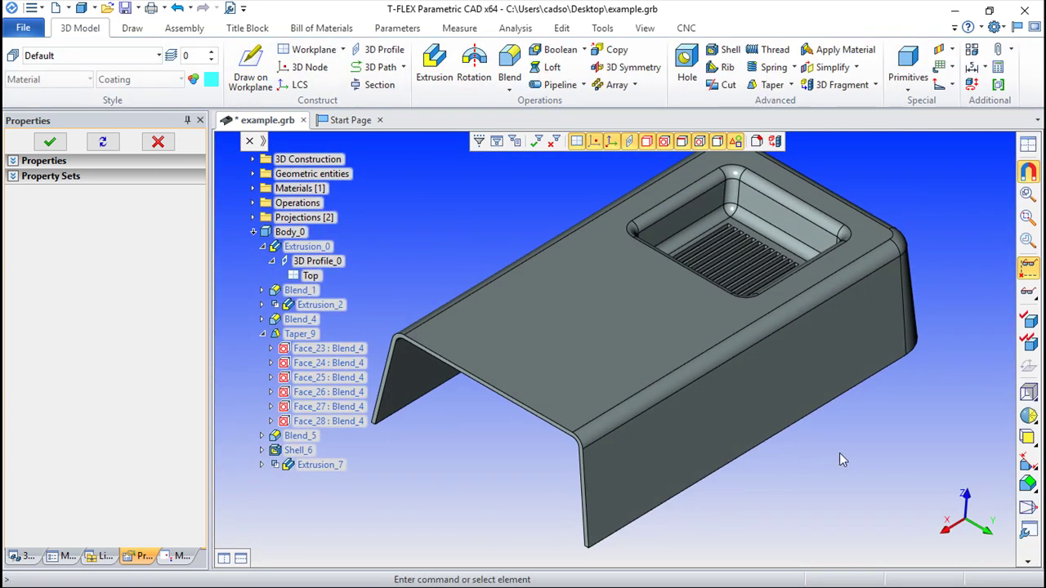
pyautogui.moveTo(839, 453); pyautogui.dragTo(857, 460, button='right')
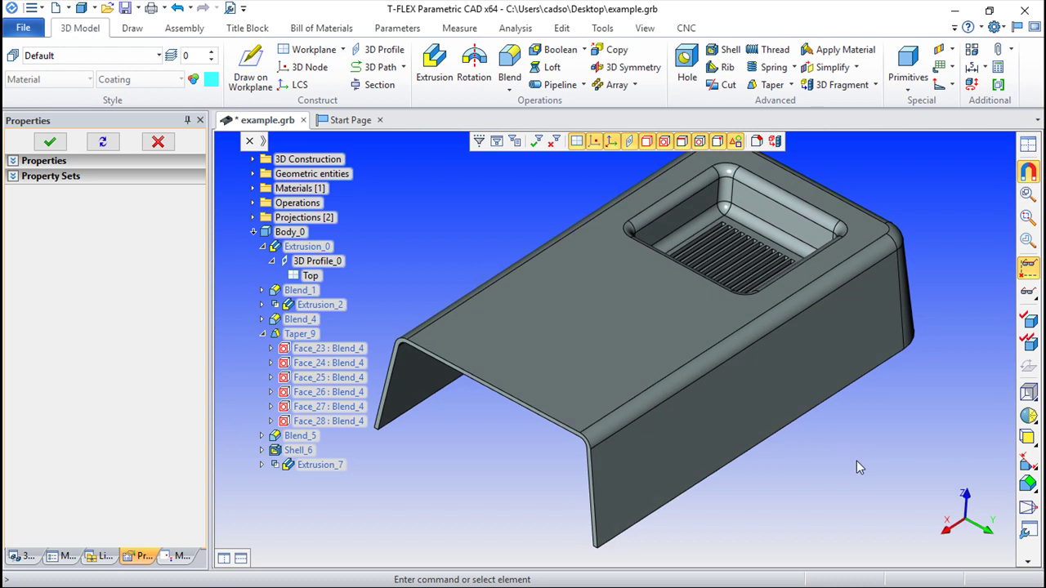
pyautogui.moveTo(856, 461); pyautogui.dragTo(833, 446, button='right')
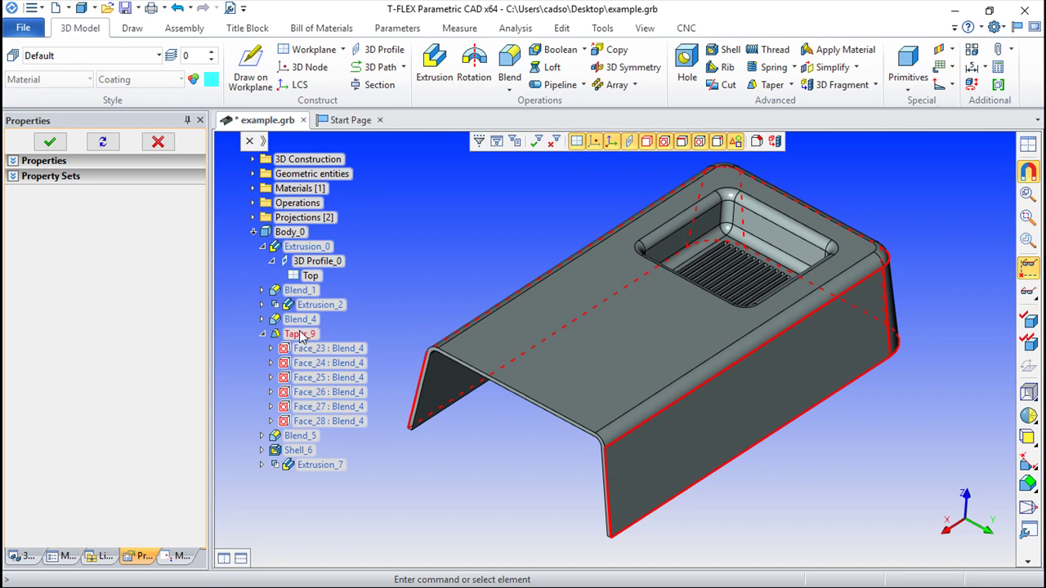
# Step: Roll the model back to the Taper_9 feature
pyautogui.click(302, 335)
pyautogui.rightClick(303, 335)
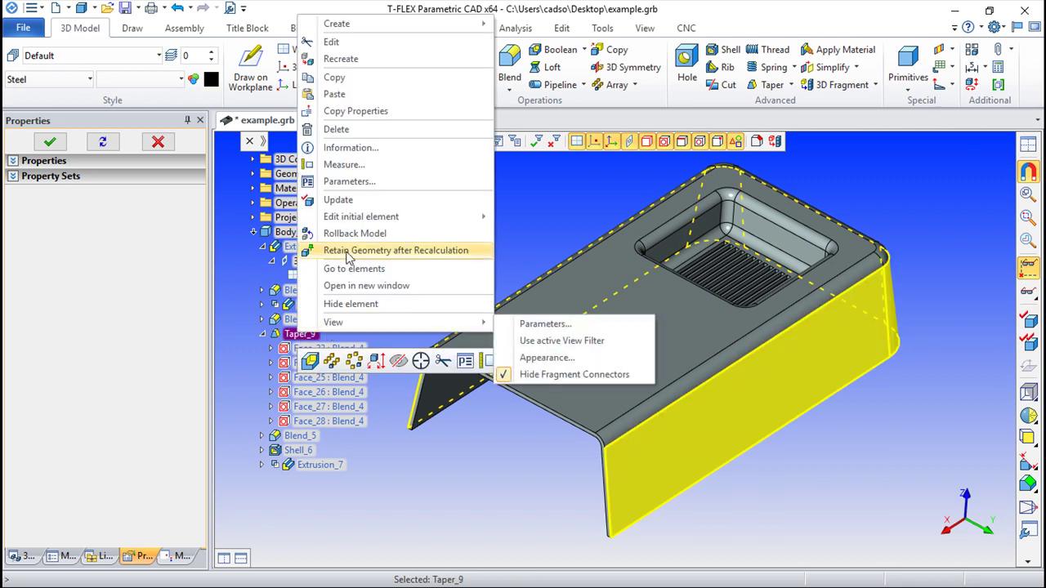
pyautogui.click(365, 237)
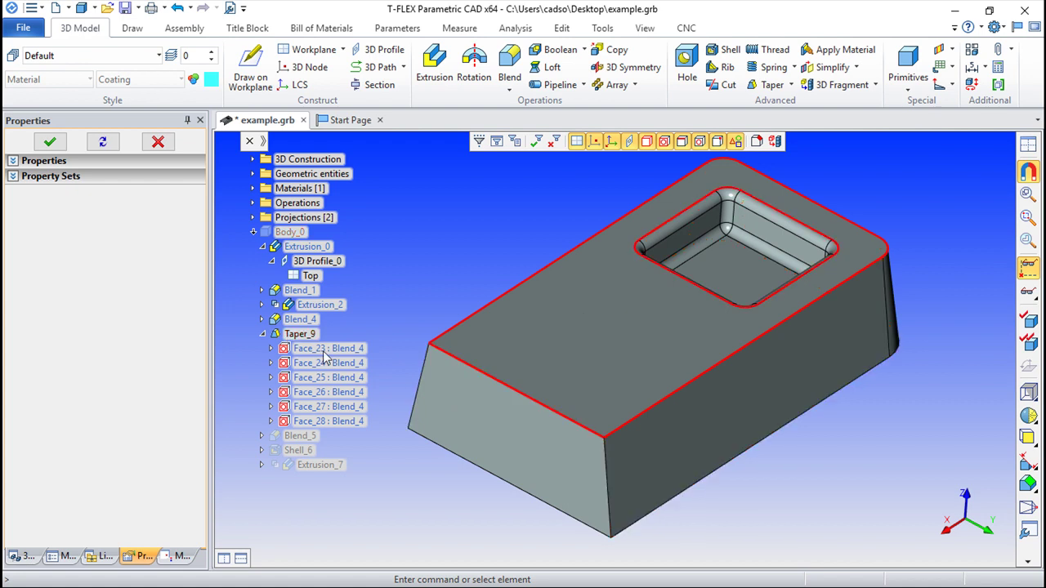
# Step: Edit Taper_9 to change the side-face taper angle from 9 to 13 degrees
pyautogui.rightClick(309, 337)
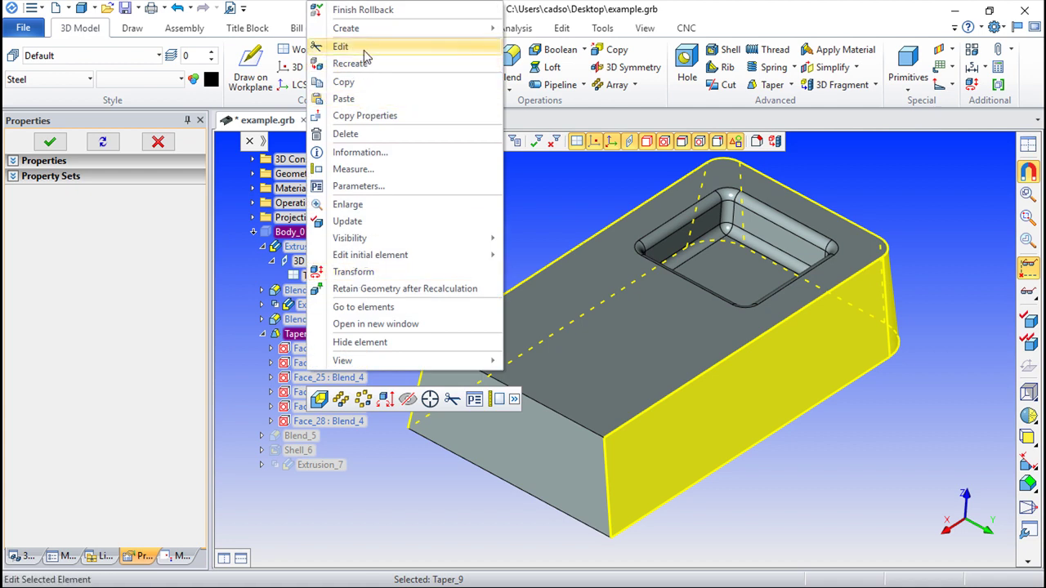
pyautogui.click(343, 47)
pyautogui.moveTo(764, 451); pyautogui.dragTo(672, 460)
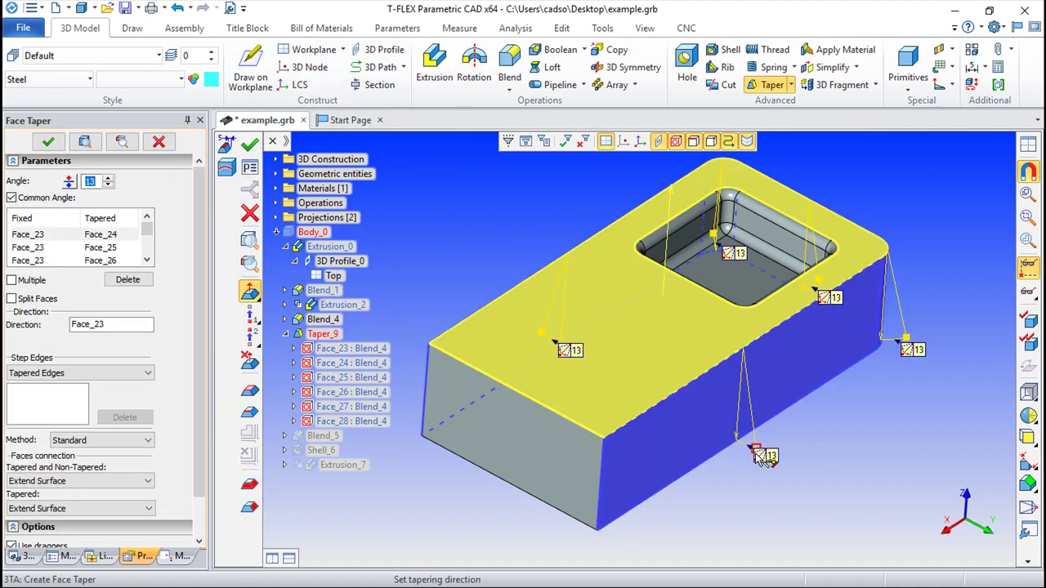
pyautogui.click(250, 145)
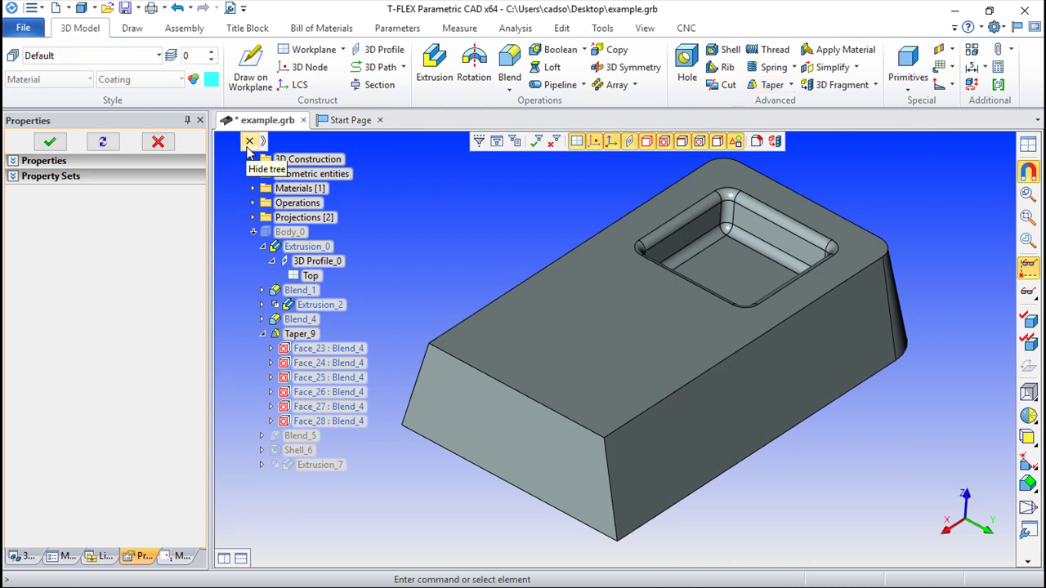
# Step: Finish the rollback and orbit to review the rebuilt shelled cover with 13-degree taper
pyautogui.rightClick(418, 232)
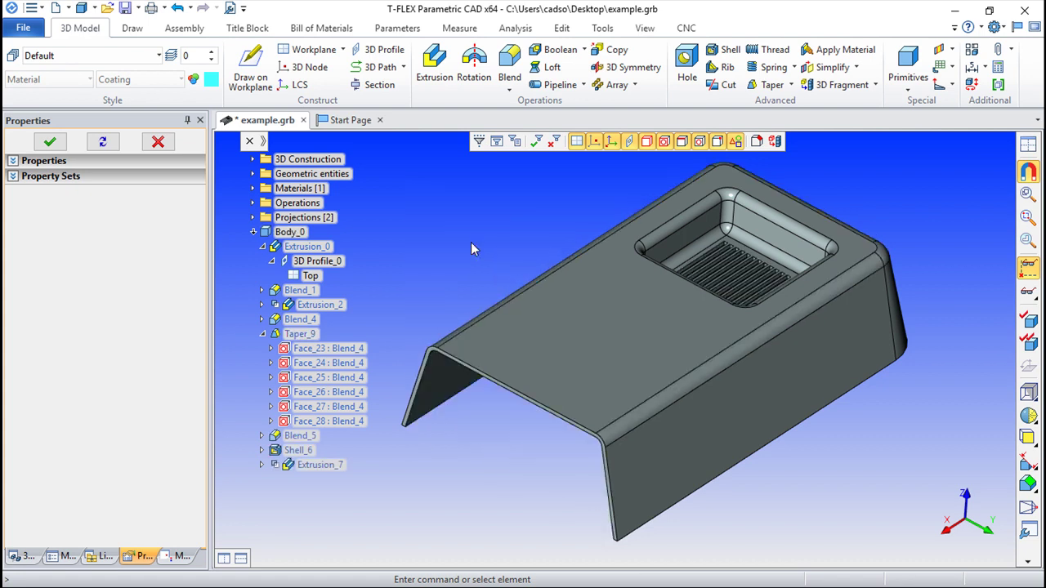
pyautogui.moveTo(477, 479); pyautogui.dragTo(513, 477, button='middle')
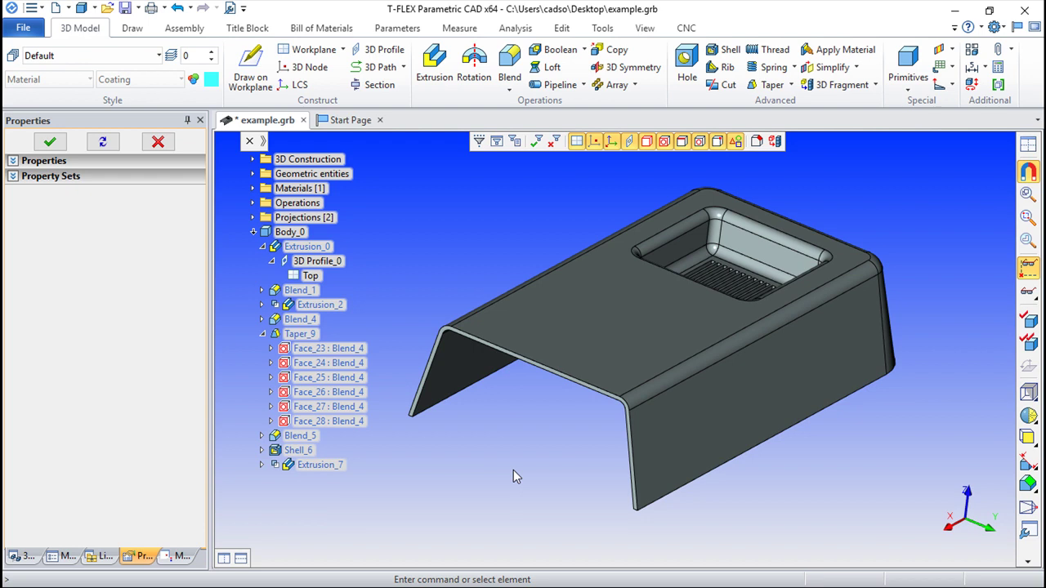
pyautogui.moveTo(513, 474)
pyautogui.mouseDown(button='middle')
pyautogui.moveTo(803, 389)
pyautogui.moveTo(408, 433)
pyautogui.moveTo(737, 400)
pyautogui.mouseUp(button='middle')
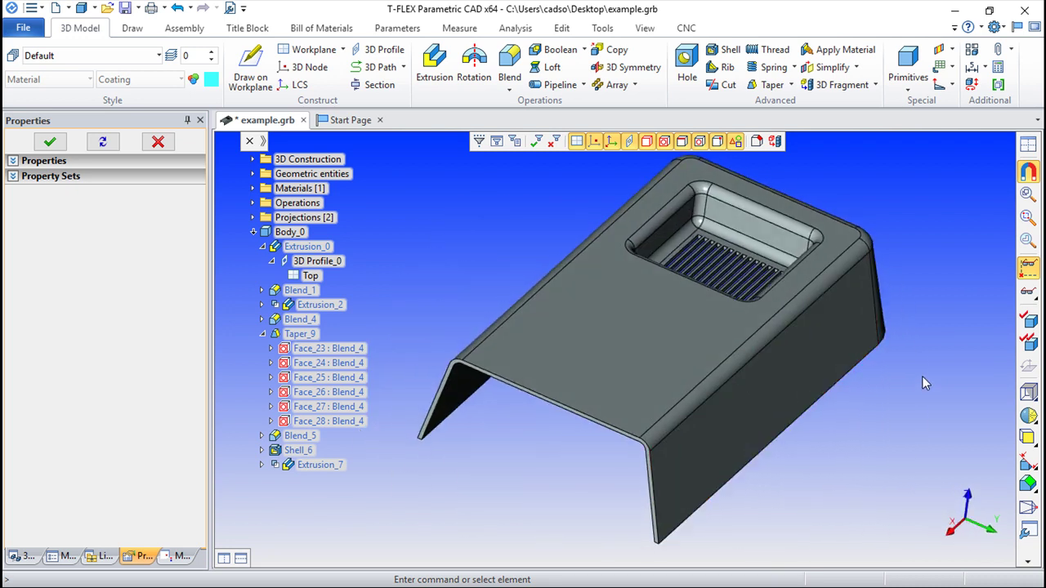